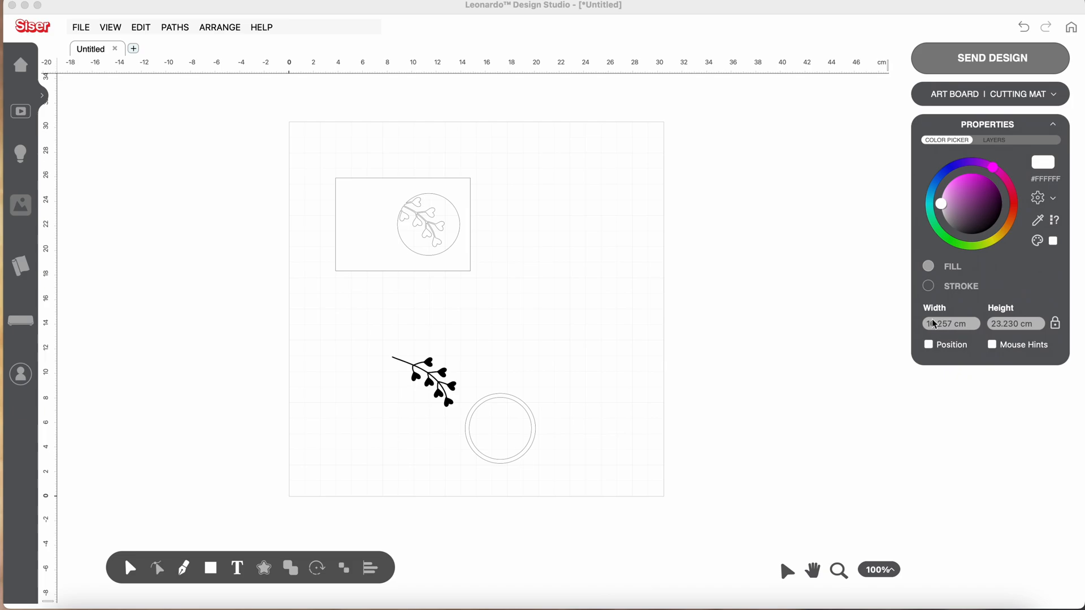
- Show the artwork's position values and move the whole group near the page's upper-left corner, at about x 0.94 cm and y 1.31 cm
{"action": "left_click", "coordinate": [932, 344]}
{"action": "left_click", "coordinate": [930, 347]}
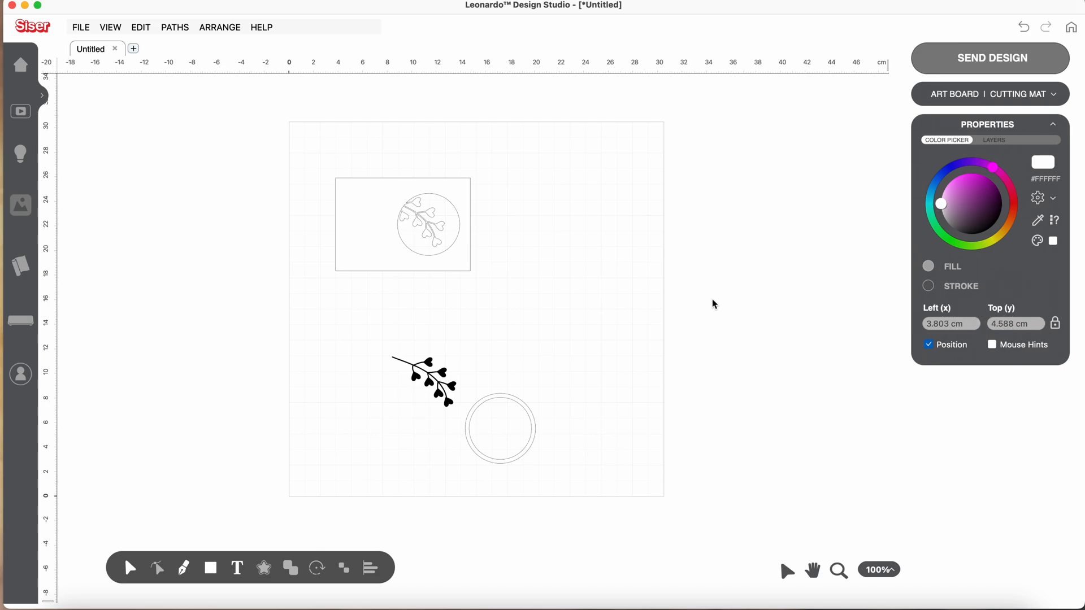
{"action": "left_click", "coordinate": [471, 209]}
{"action": "mouse_move", "coordinate": [470, 206]}
{"action": "left_mouse_down"}
{"action": "mouse_move", "coordinate": [439, 171]}
{"action": "mouse_move", "coordinate": [475, 204]}
{"action": "left_mouse_up"}
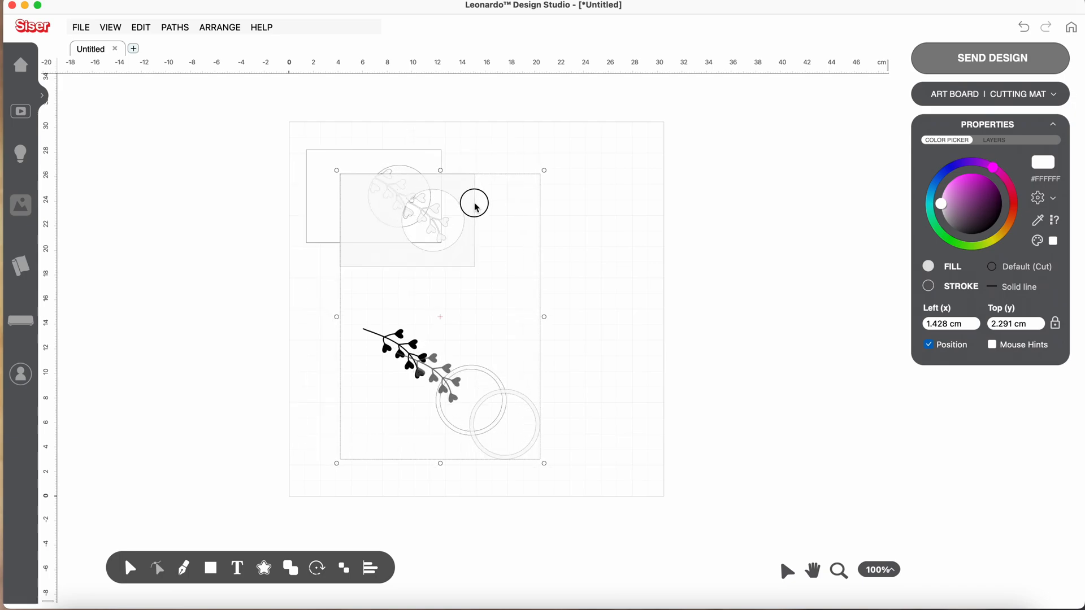
{"action": "left_click", "coordinate": [520, 238]}
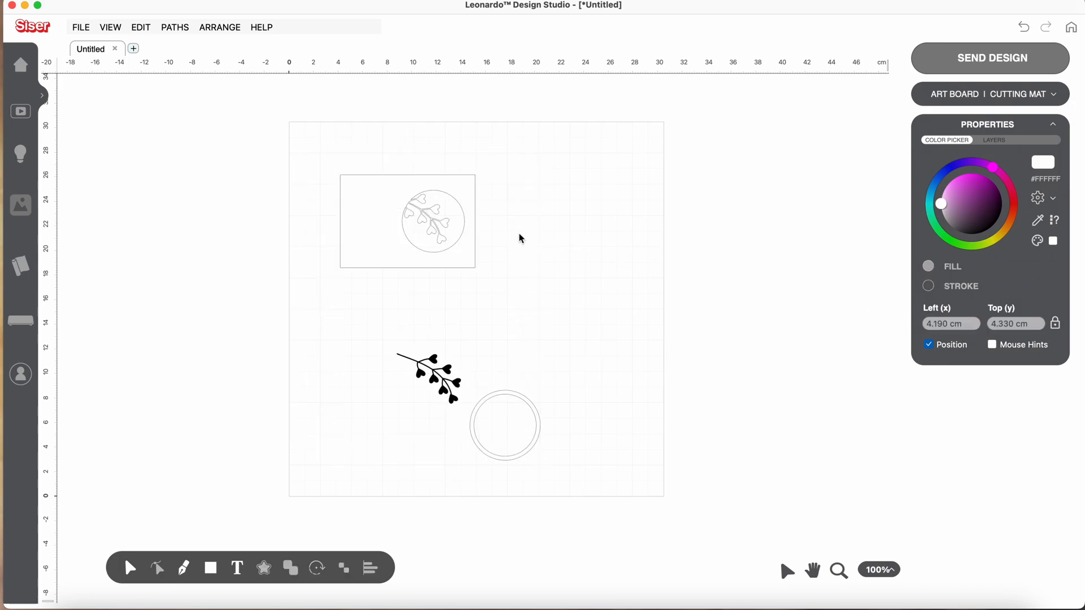
{"action": "left_click", "coordinate": [465, 230]}
{"action": "left_click_drag", "start_coordinate": [465, 231], "coordinate": [425, 193]}
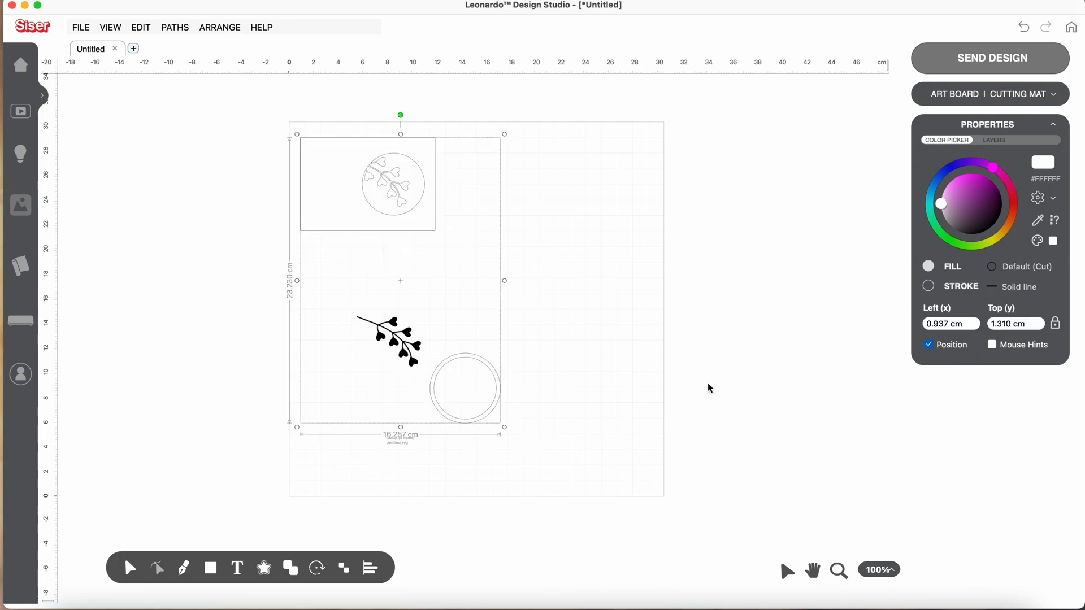
- Set the group's horizontal position to 0.0 cm so it sits against the page's left edge
{"action": "left_click_drag", "start_coordinate": [963, 324], "coordinate": [899, 324]}
{"action": "type", "text": "0.0"}
{"action": "key", "text": "Return"}
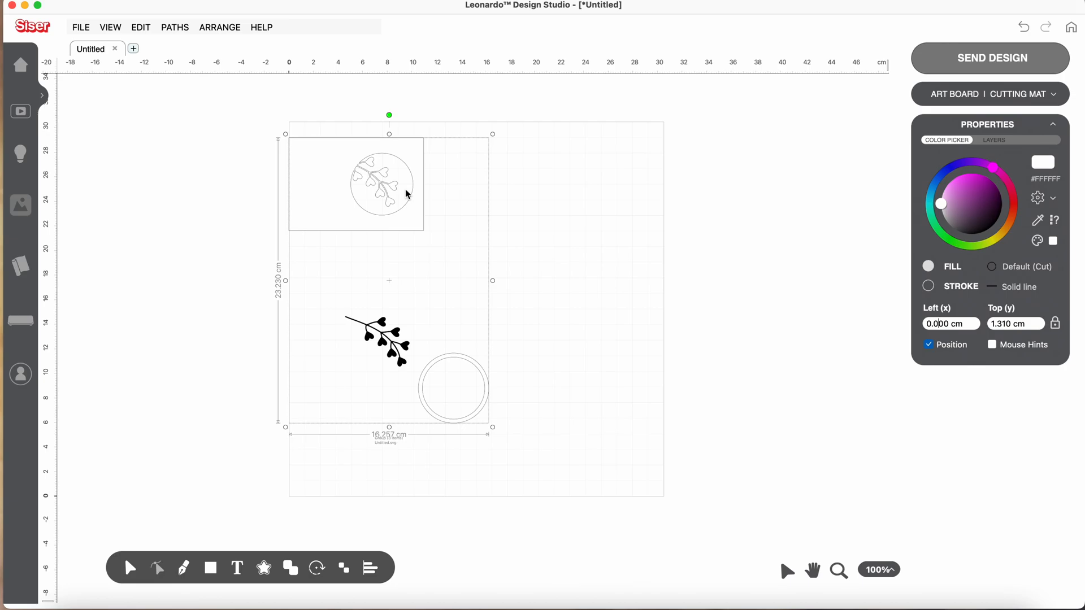
{"action": "left_click", "coordinate": [218, 29]}
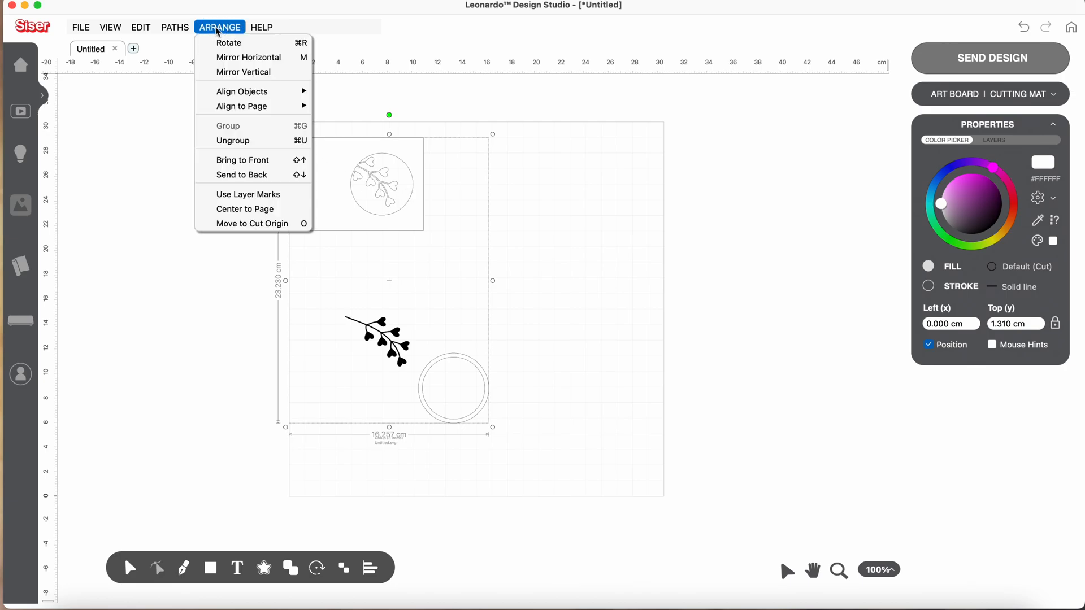
{"action": "mouse_move", "coordinate": [228, 95]}
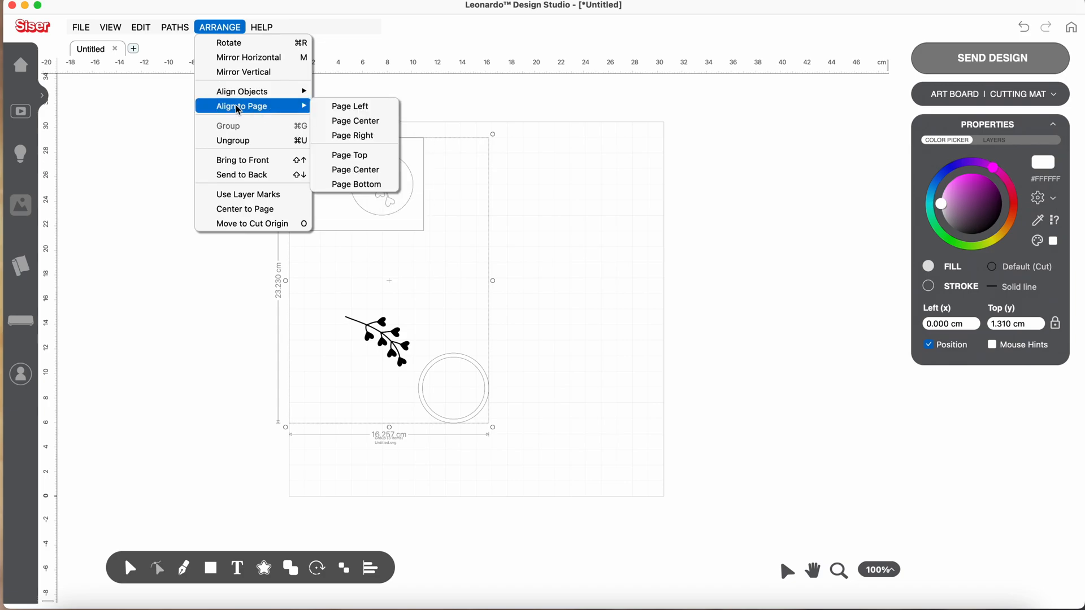
{"action": "left_click", "coordinate": [688, 266]}
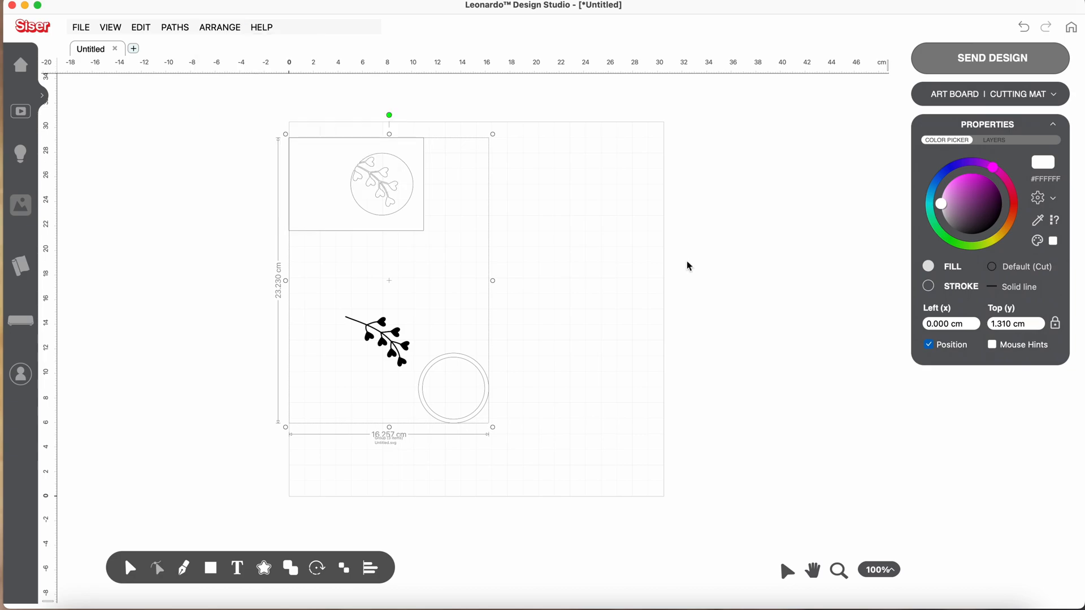
- Open the full preferences and switch Small Page Margins for new jobs off and back on
{"action": "left_click", "coordinate": [85, 32]}
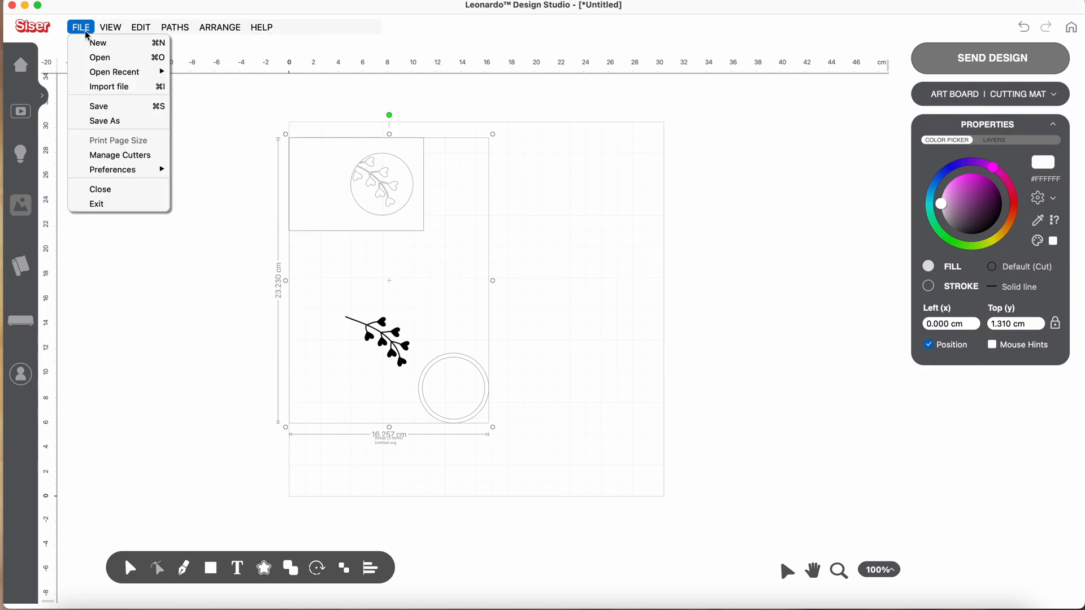
{"action": "mouse_move", "coordinate": [89, 169]}
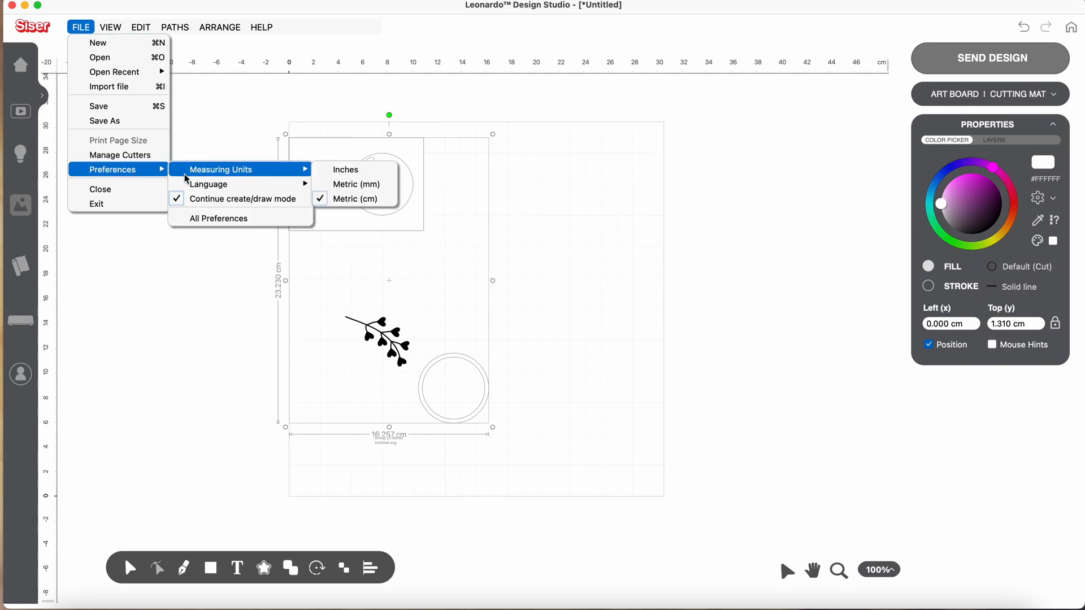
{"action": "mouse_move", "coordinate": [190, 184]}
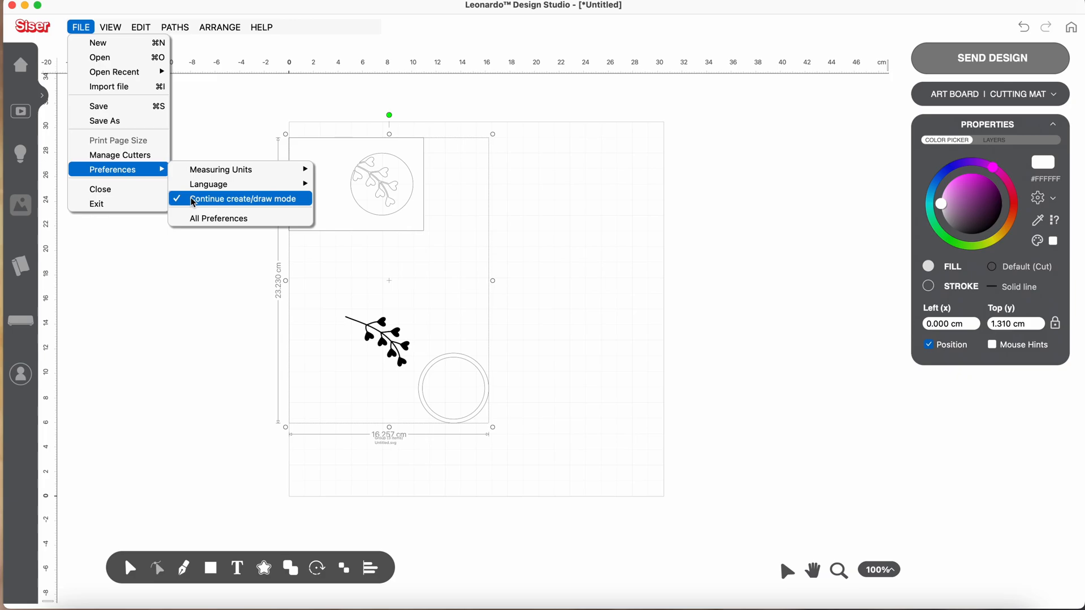
{"action": "left_click", "coordinate": [202, 222]}
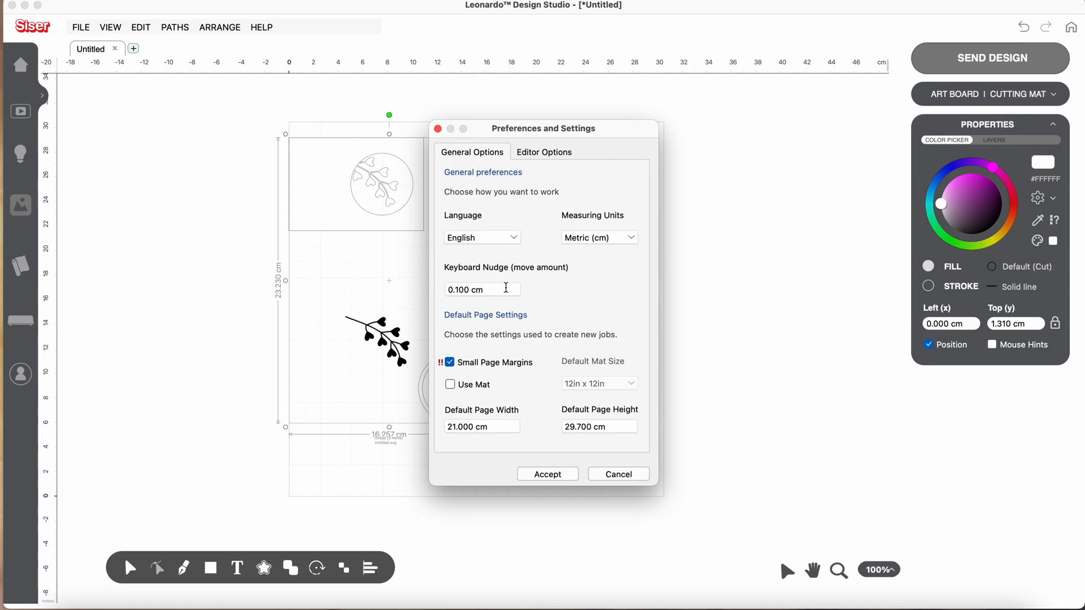
{"action": "mouse_move", "coordinate": [506, 288]}
{"action": "left_click", "coordinate": [450, 362]}
{"action": "left_click", "coordinate": [451, 364]}
- Enable Use Mat for new jobs with the 12in x 12in default mat size, and show the editor options
{"action": "mouse_move", "coordinate": [445, 372]}
{"action": "left_click", "coordinate": [452, 386]}
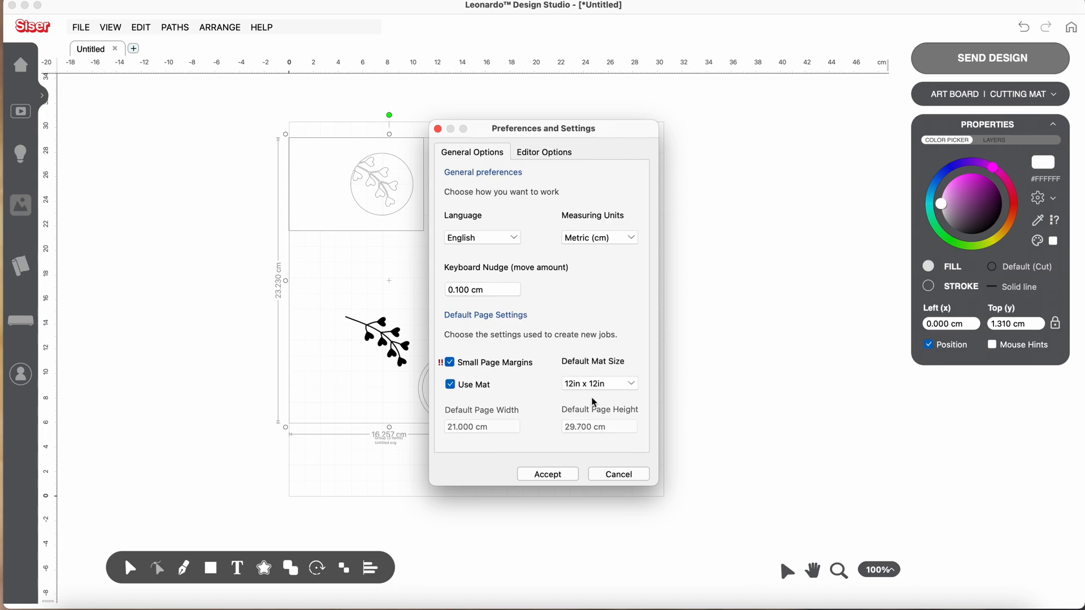
{"action": "left_click", "coordinate": [632, 387]}
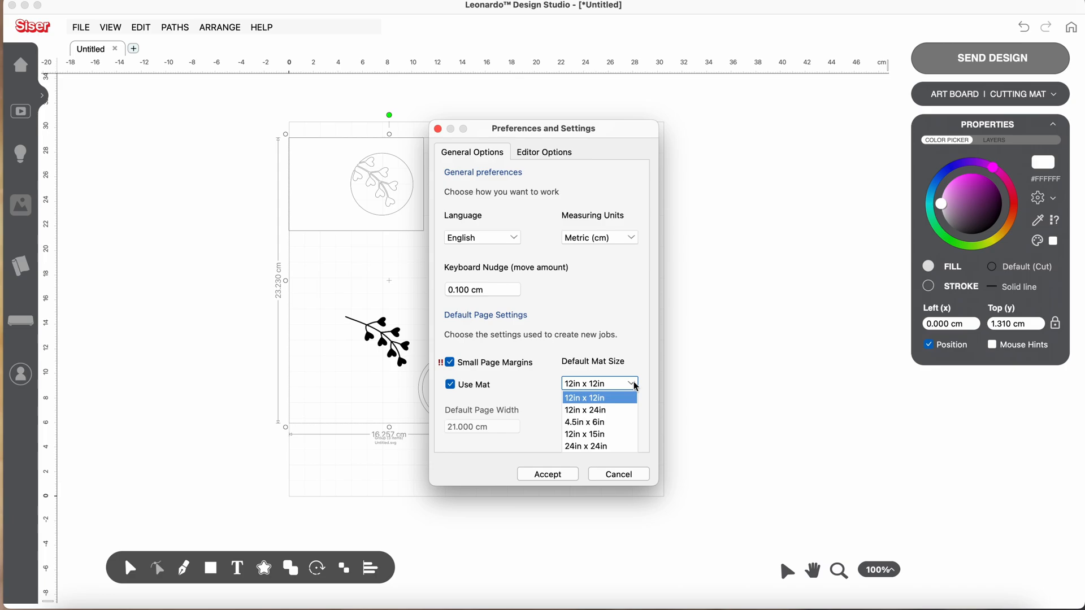
{"action": "left_click", "coordinate": [636, 387]}
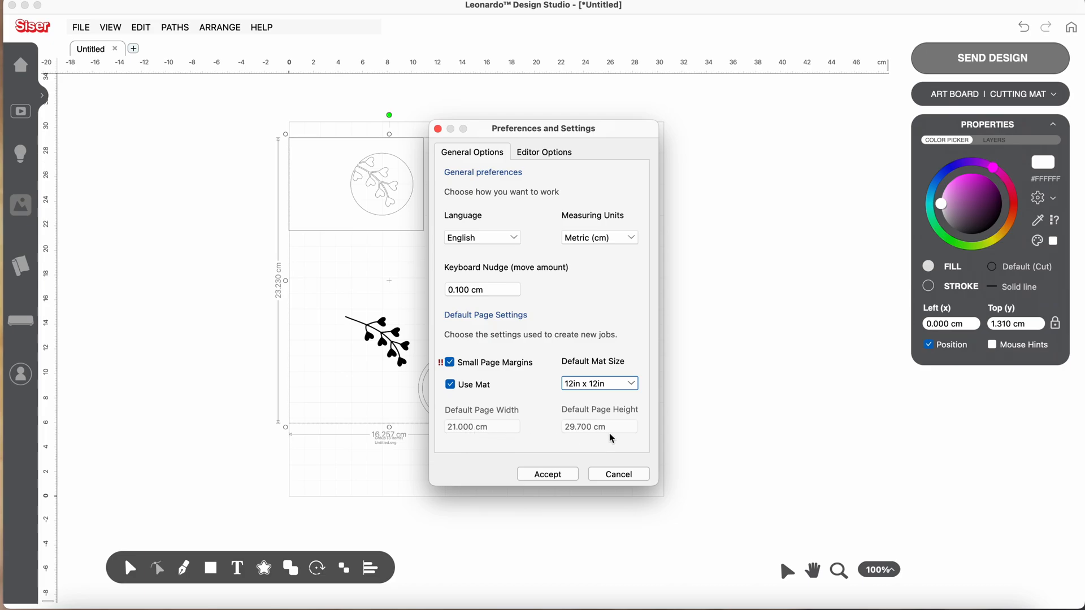
{"action": "left_click", "coordinate": [541, 155]}
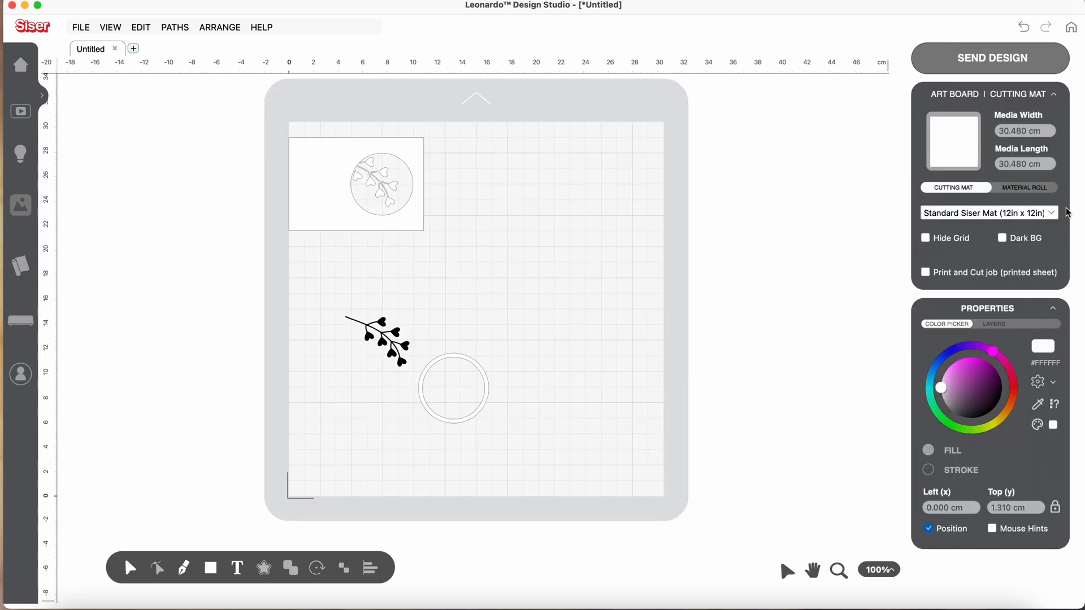
- Switch the art board from the cutting mat to the material roll
{"action": "left_click", "coordinate": [1035, 193]}
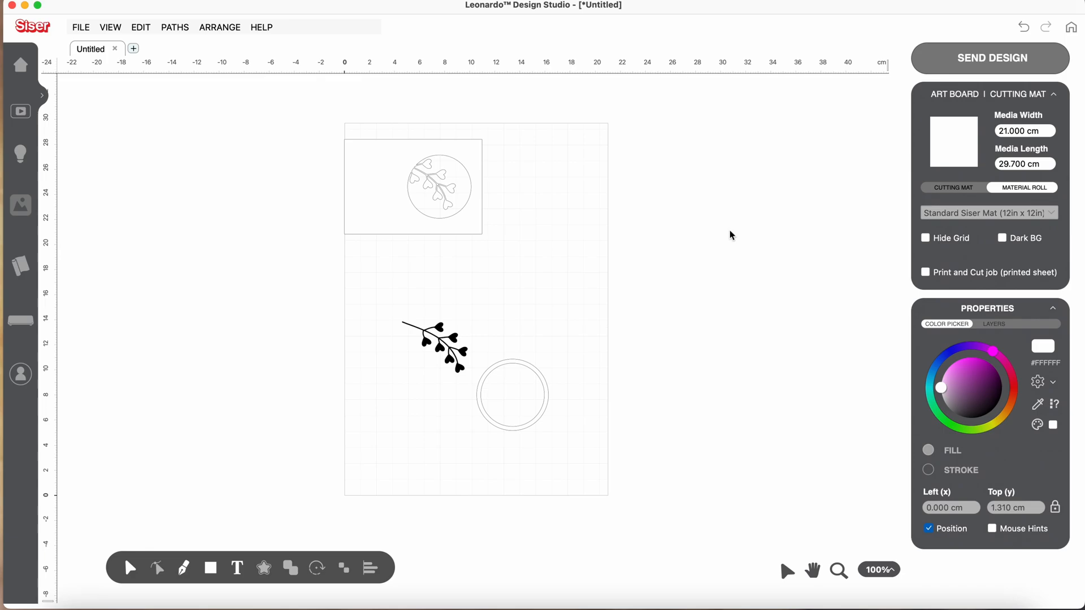
- Review the list of configured cutters and close it
{"action": "left_click", "coordinate": [86, 28]}
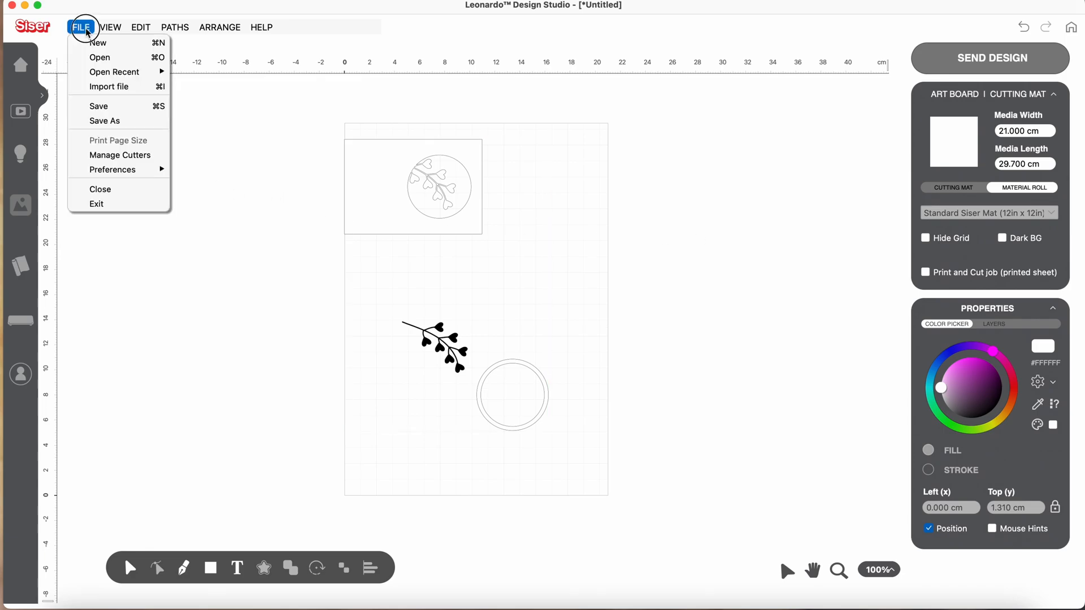
{"action": "left_click", "coordinate": [110, 161]}
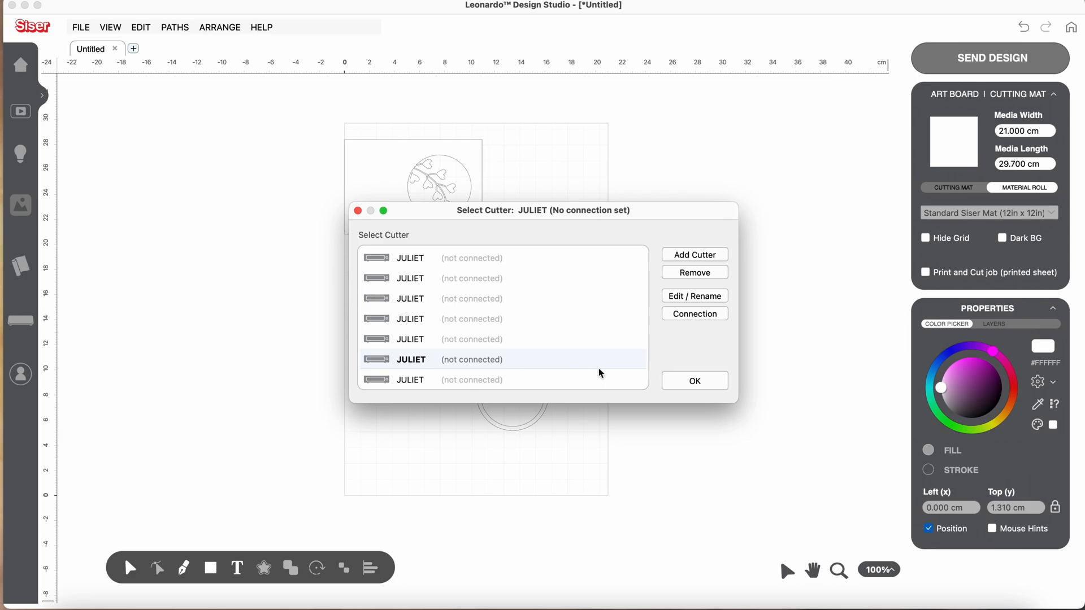
{"action": "left_click", "coordinate": [687, 390]}
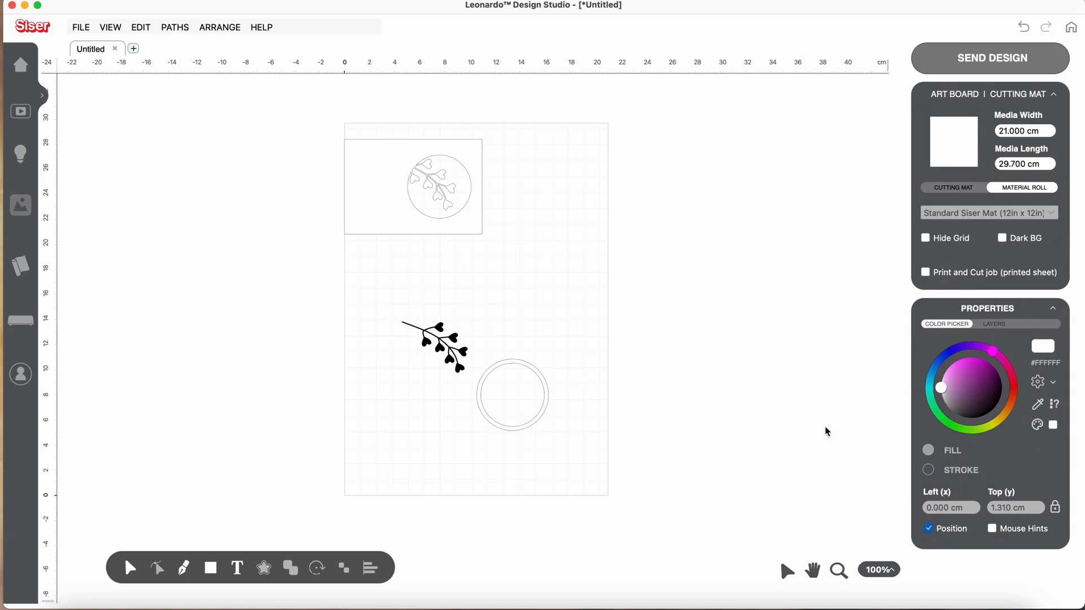
- Try to select all Black shapes by color while the artwork is grouped
{"action": "left_click", "coordinate": [1056, 404]}
{"action": "left_click", "coordinate": [489, 236]}
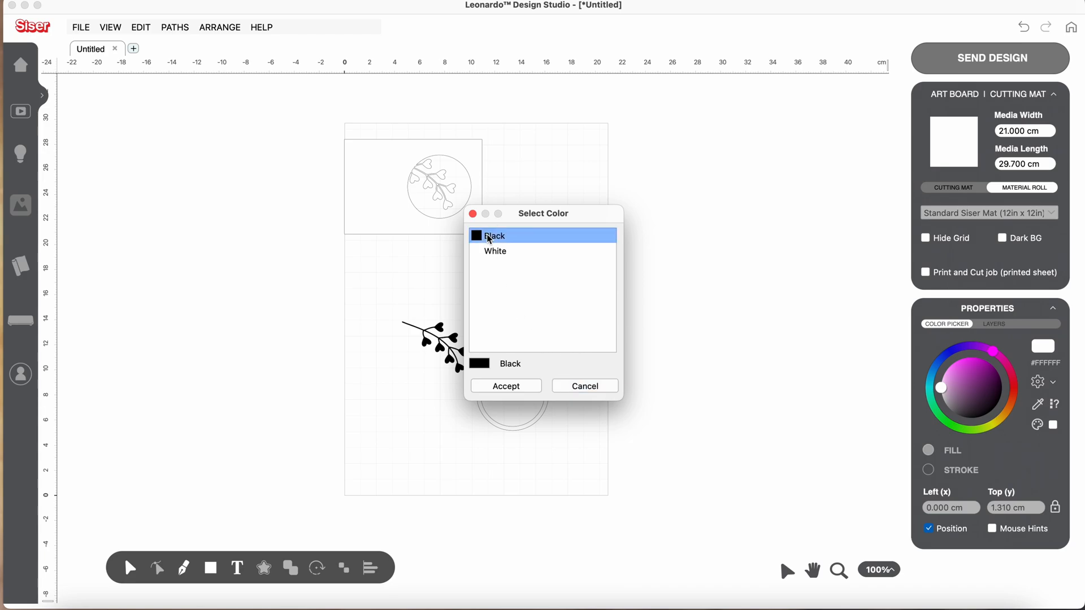
{"action": "left_click", "coordinate": [506, 386]}
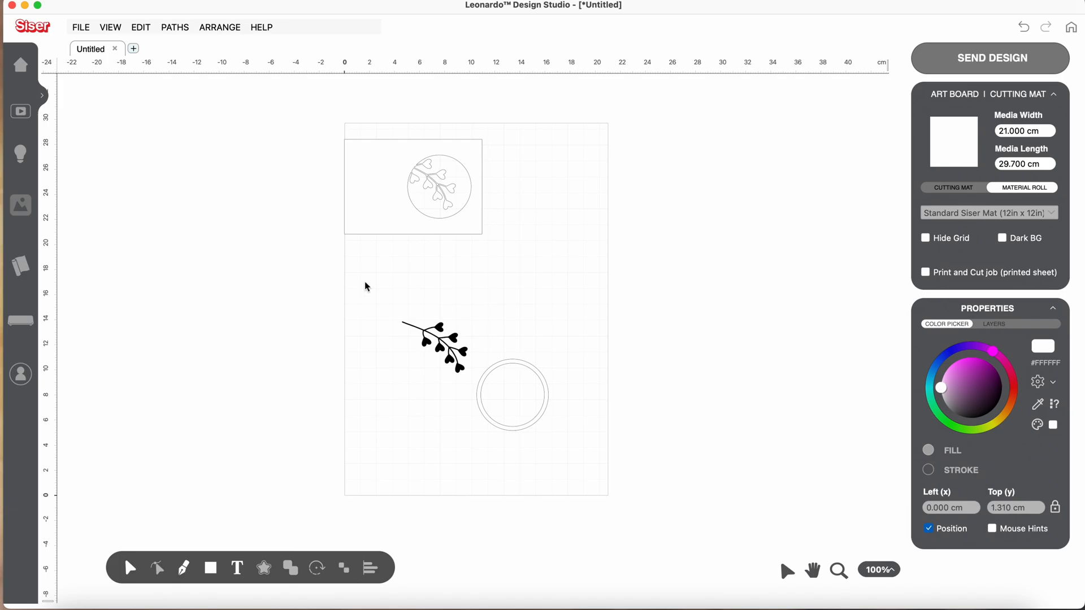
- Ungroup the complete artwork into separate shapes and deselect everything
{"action": "left_click", "coordinate": [394, 233]}
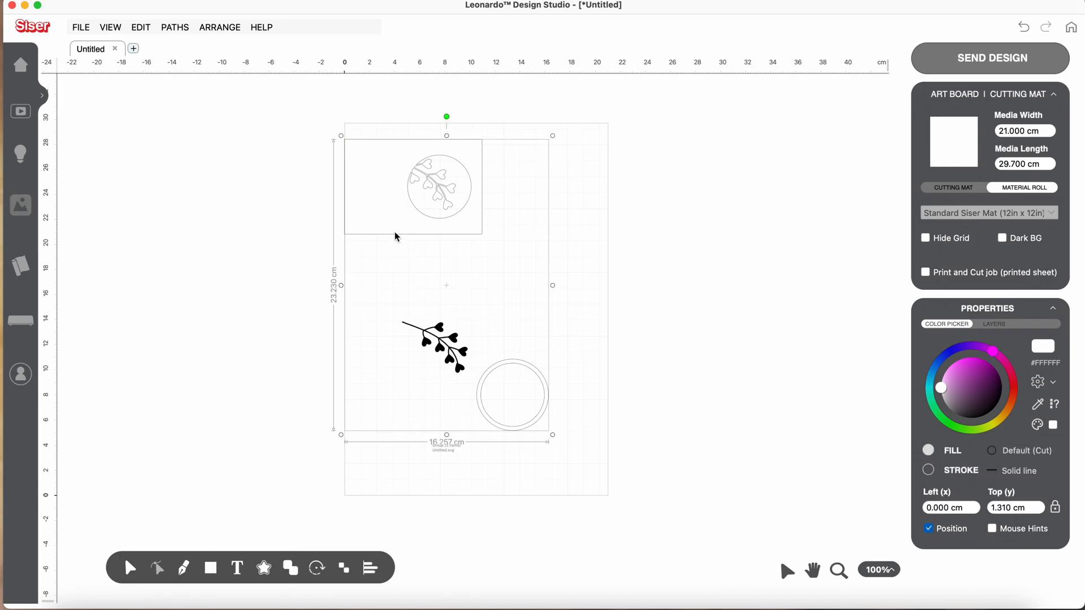
{"action": "right_click", "coordinate": [395, 232]}
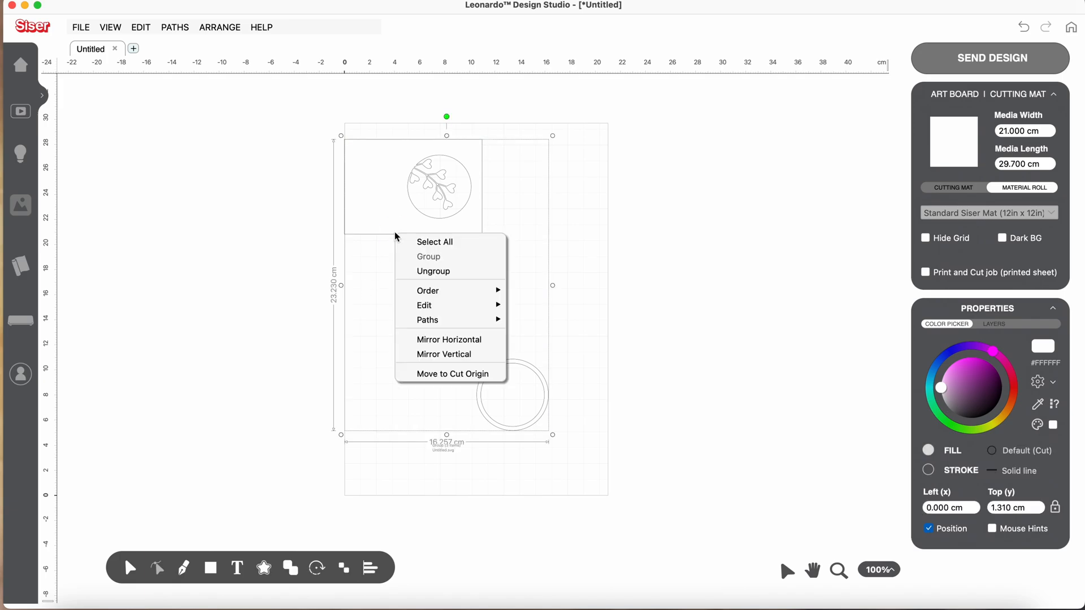
{"action": "left_click", "coordinate": [402, 272]}
{"action": "left_click", "coordinate": [611, 356]}
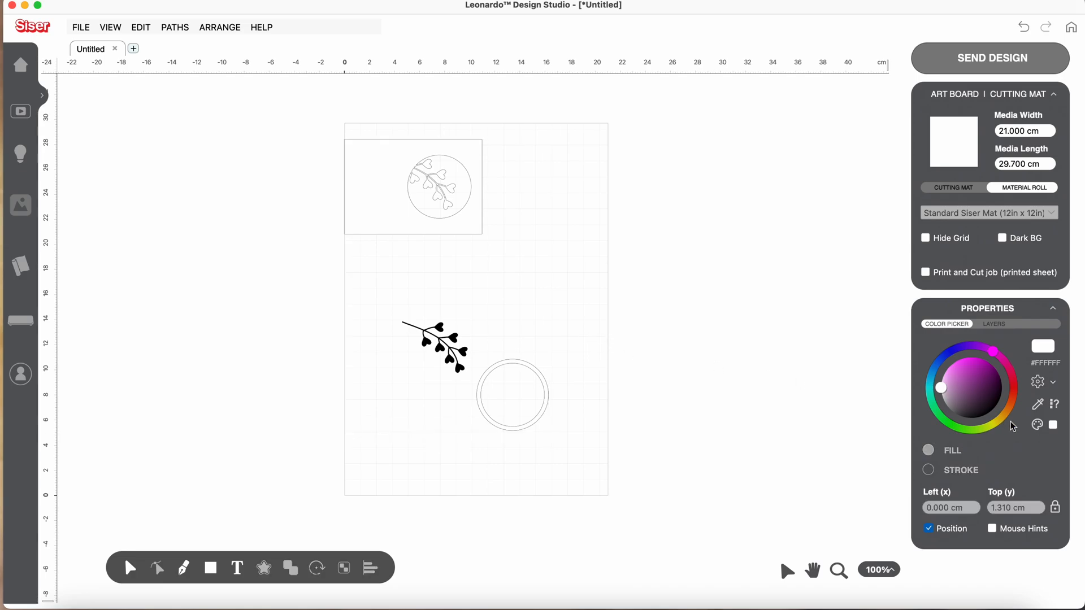
- Select every Black shape in the ungrouped artwork by color
{"action": "left_click", "coordinate": [1054, 404]}
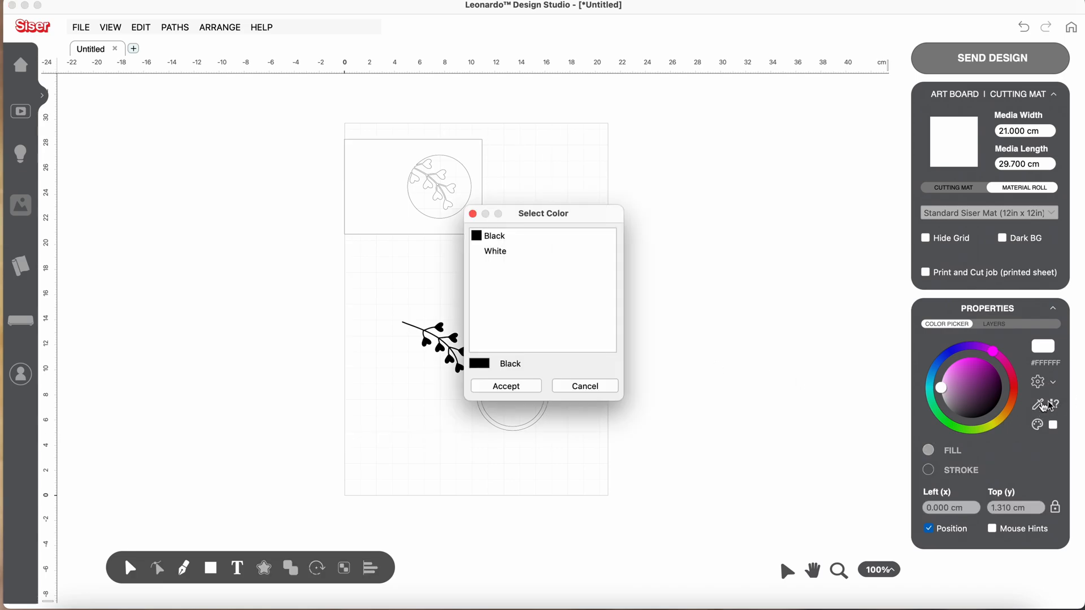
{"action": "left_click", "coordinate": [511, 235]}
{"action": "left_click", "coordinate": [506, 386]}
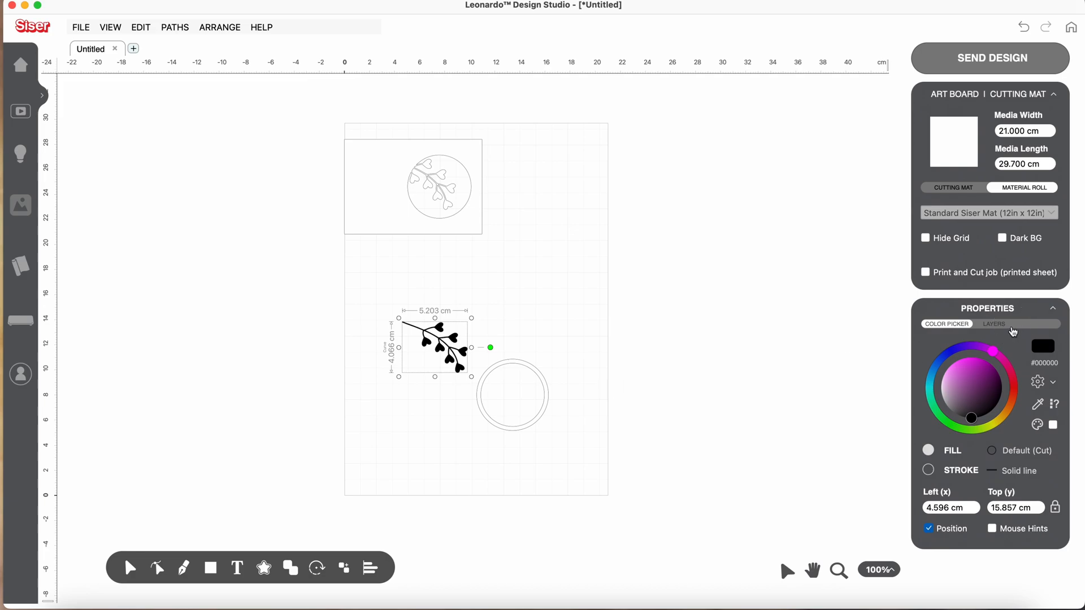
- Display the artwork's layers and review the additional selection, lock and hide options
{"action": "left_click", "coordinate": [1013, 332]}
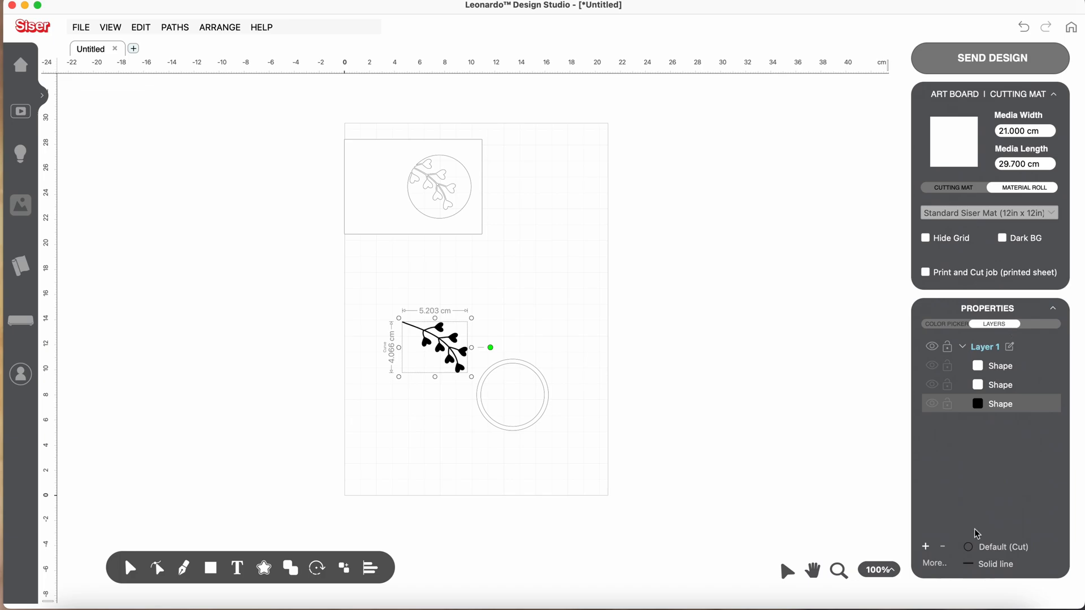
{"action": "left_click", "coordinate": [933, 563]}
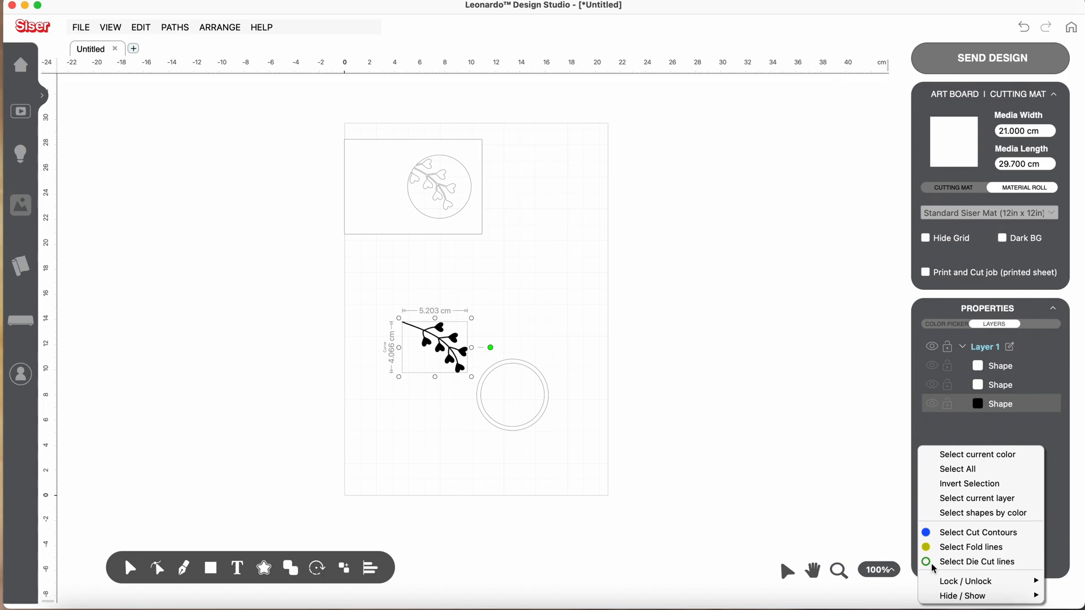
{"action": "mouse_move", "coordinate": [941, 593]}
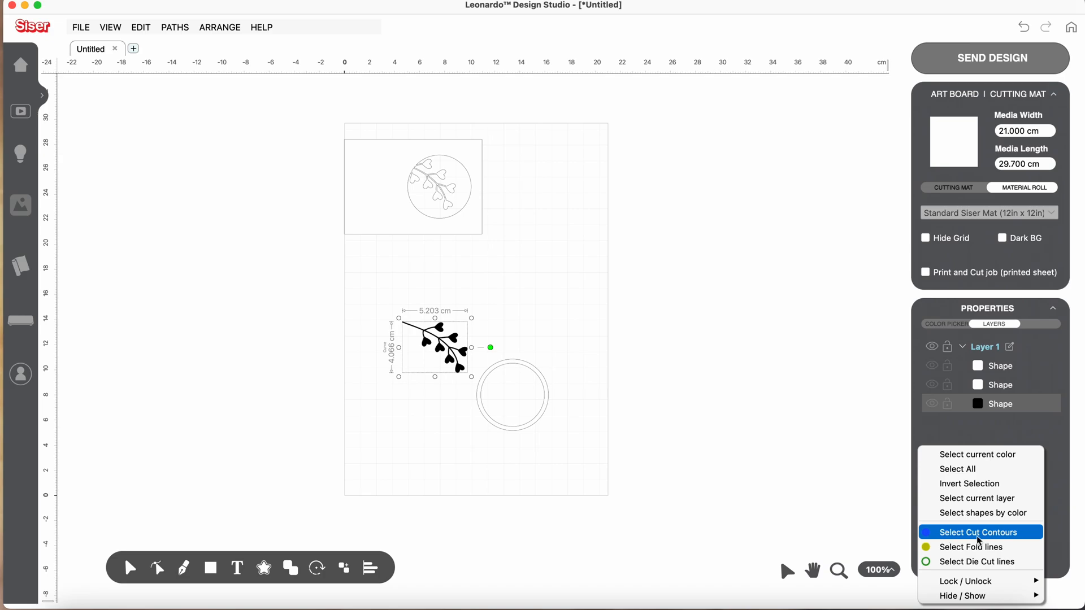
{"action": "left_click", "coordinate": [1058, 598]}
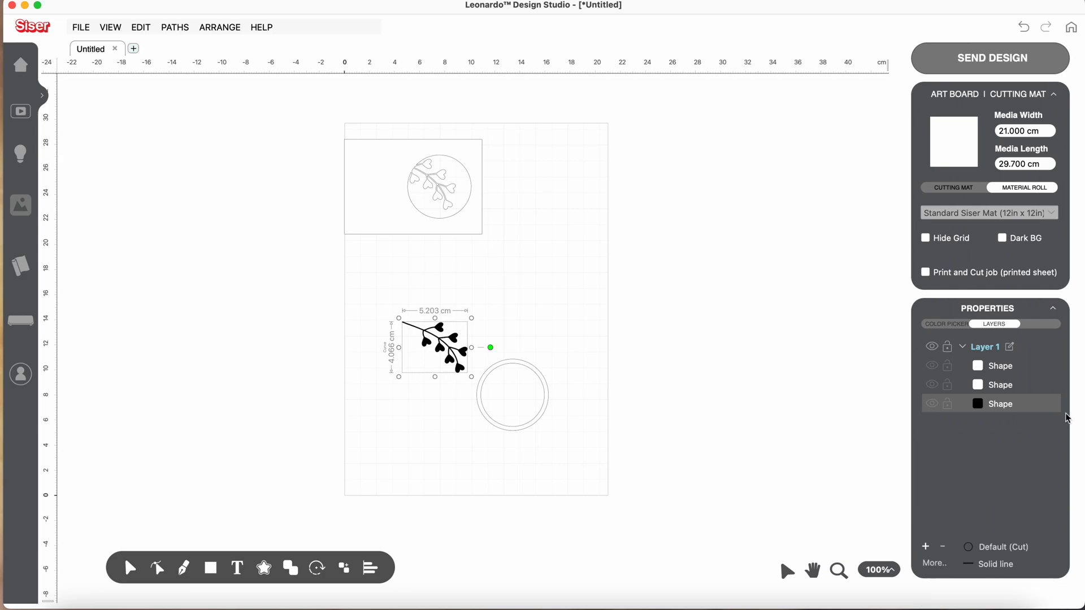
- Collapse the properties and art board settings, and expand both again
{"action": "left_click", "coordinate": [1055, 309]}
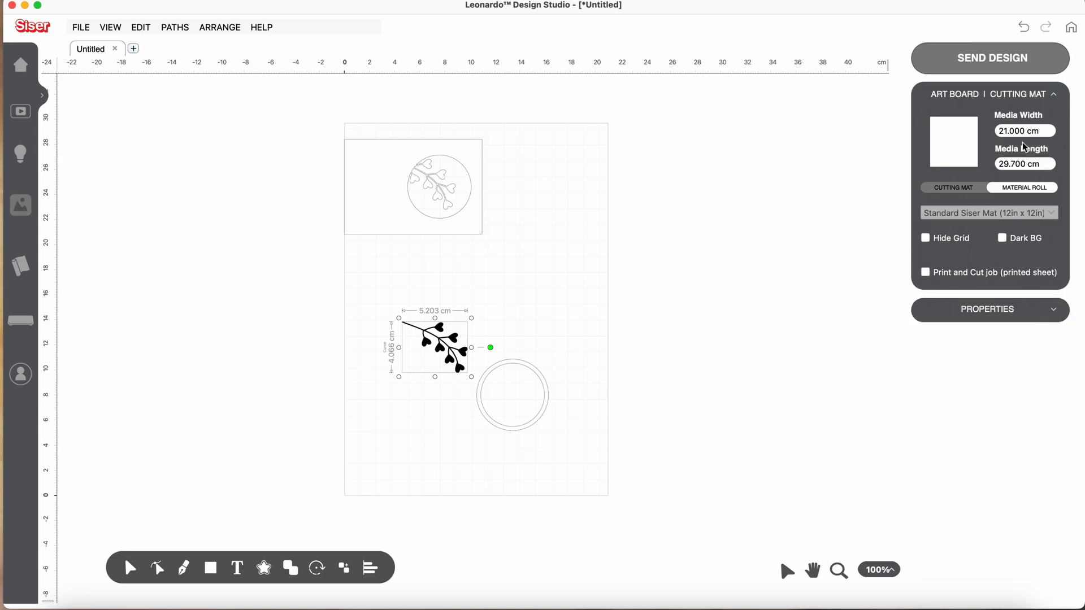
{"action": "left_click", "coordinate": [1053, 95]}
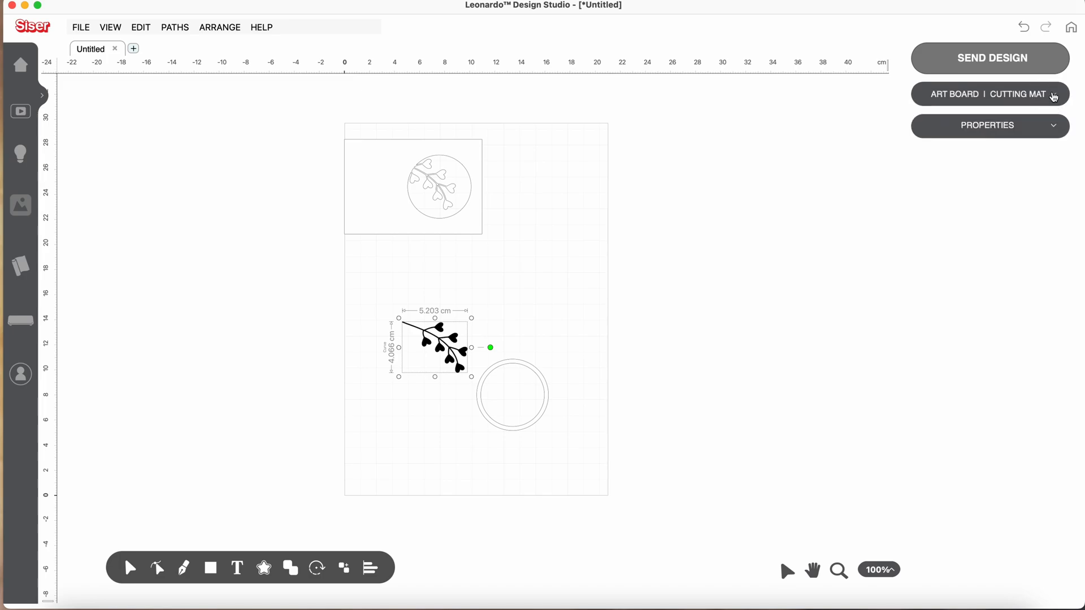
{"action": "left_click", "coordinate": [1054, 96]}
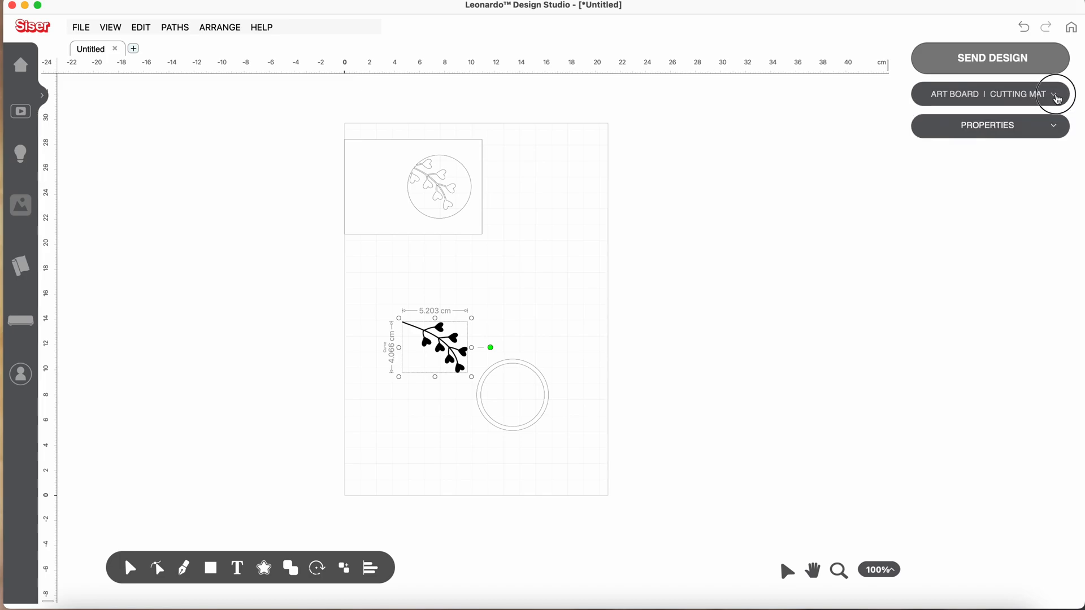
{"action": "left_click", "coordinate": [1056, 311]}
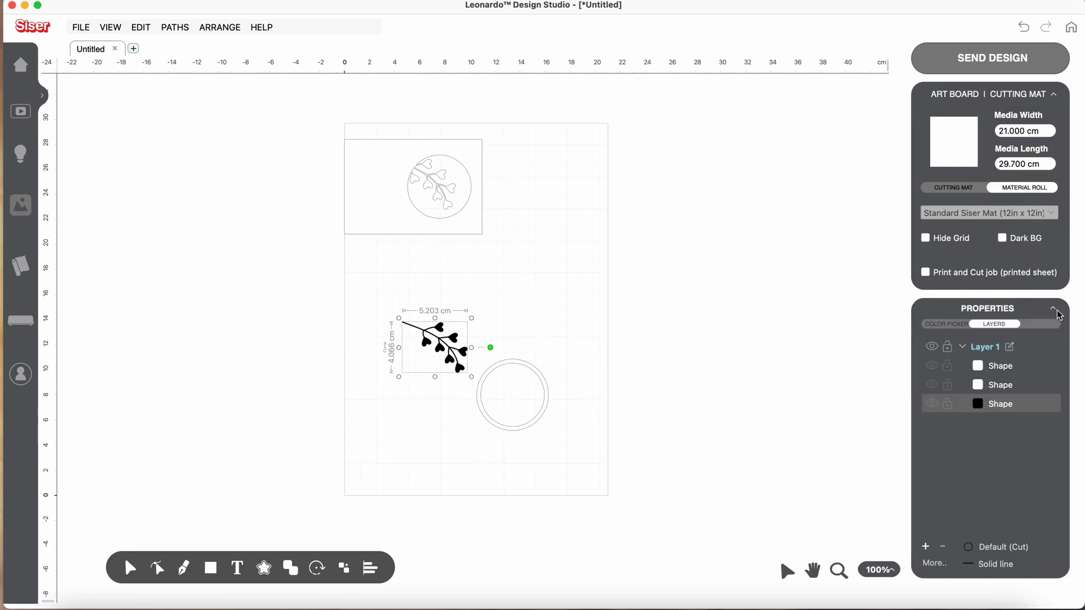
- Review and accept the general preferences and default page settings, and display the available help and software update options
{"action": "left_click", "coordinate": [173, 28]}
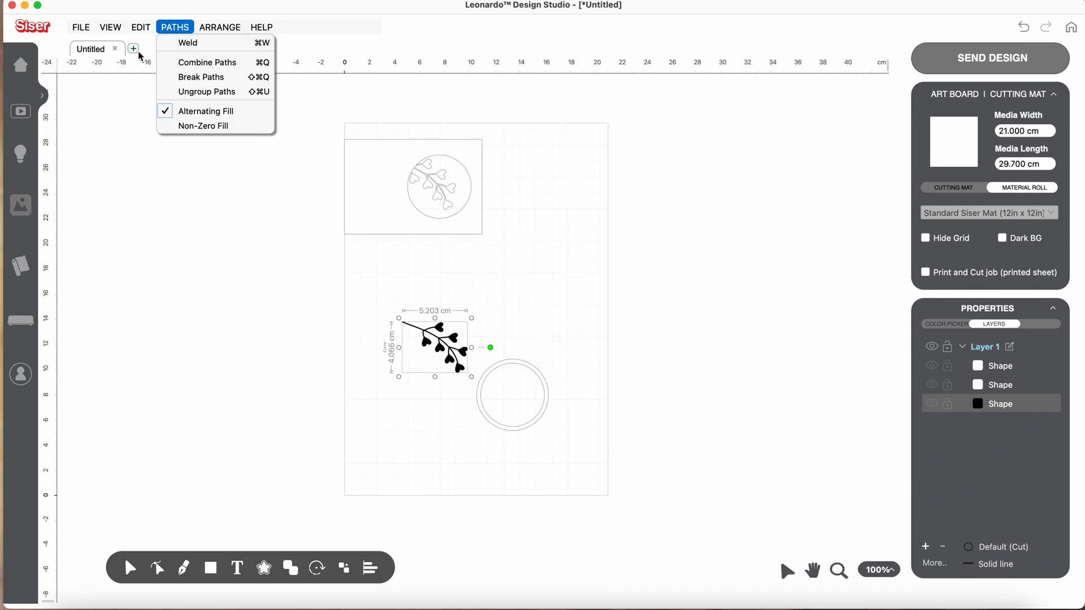
{"action": "left_click", "coordinate": [81, 27]}
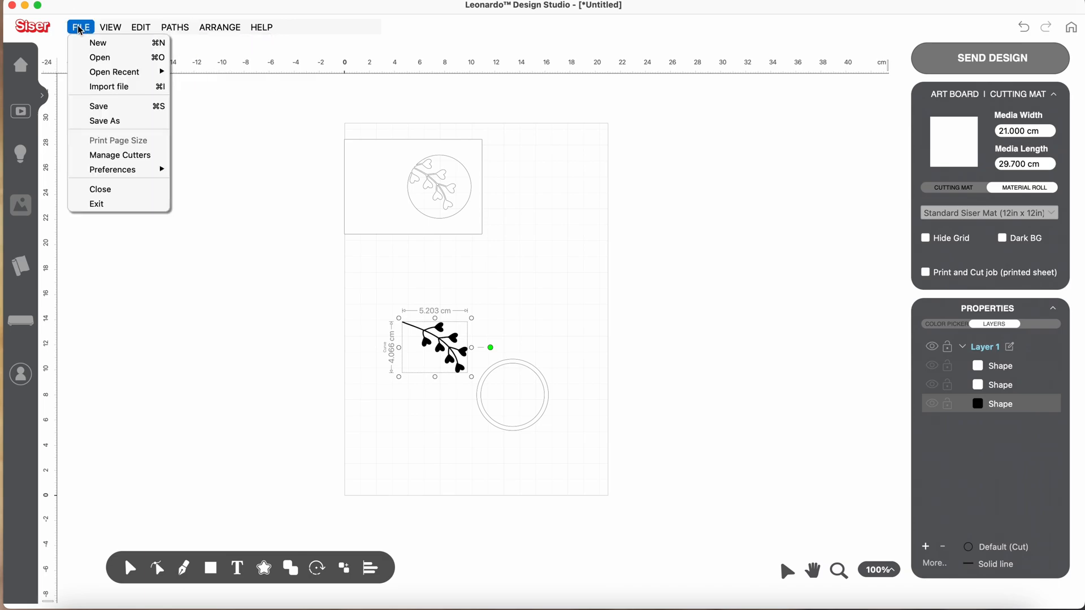
{"action": "mouse_move", "coordinate": [100, 173]}
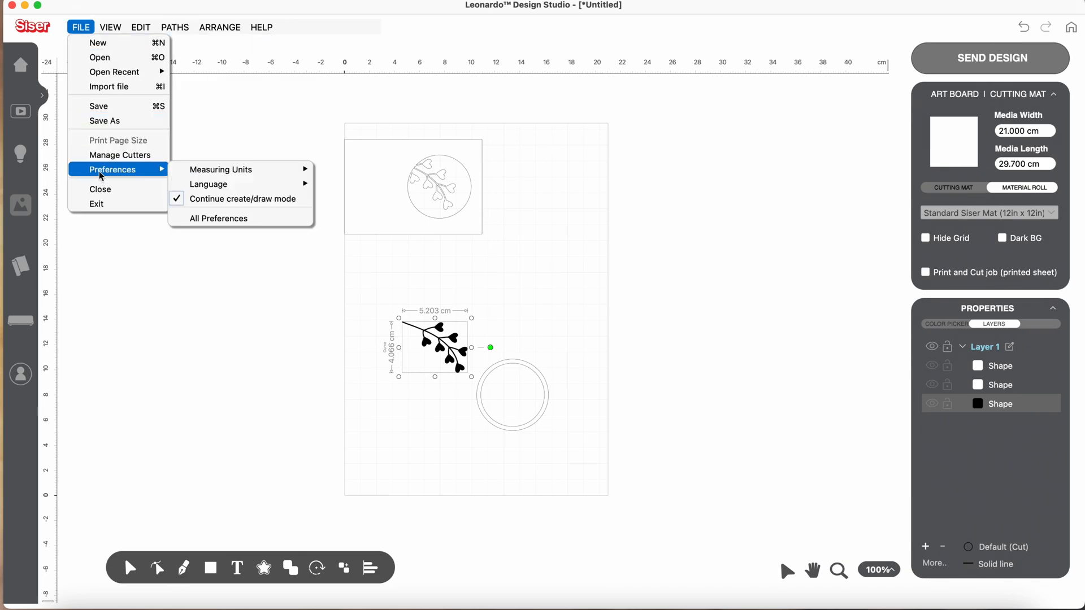
{"action": "left_click", "coordinate": [182, 219]}
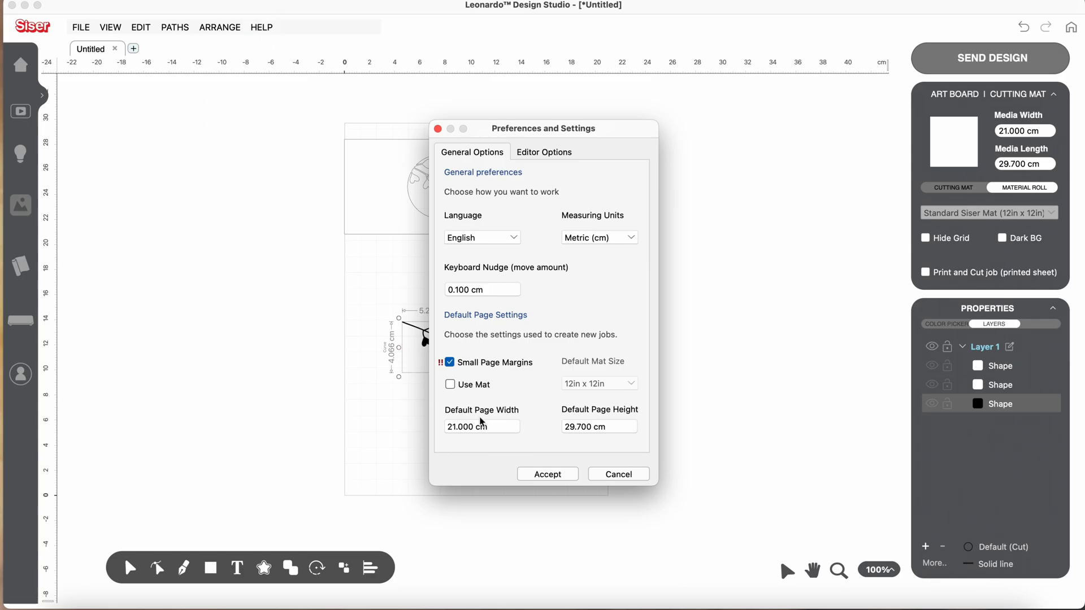
{"action": "left_click", "coordinate": [569, 478]}
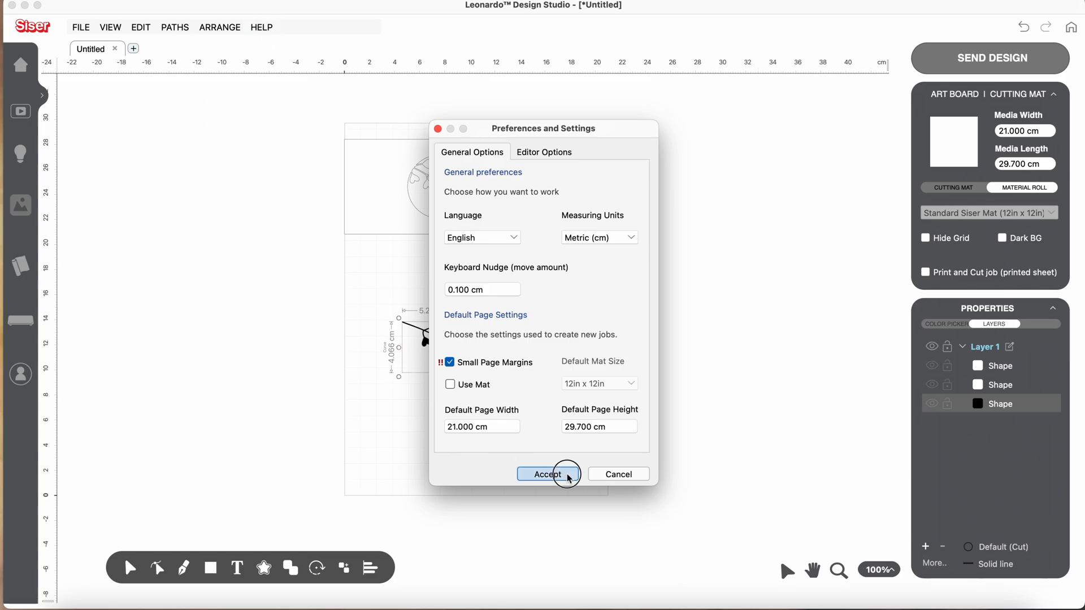
{"action": "left_click", "coordinate": [274, 29]}
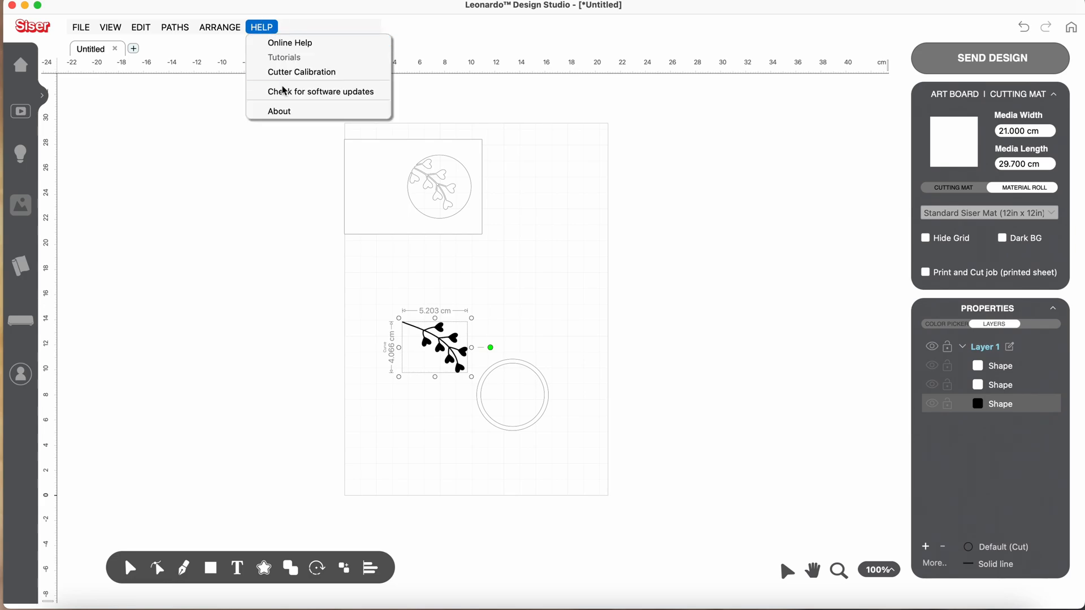